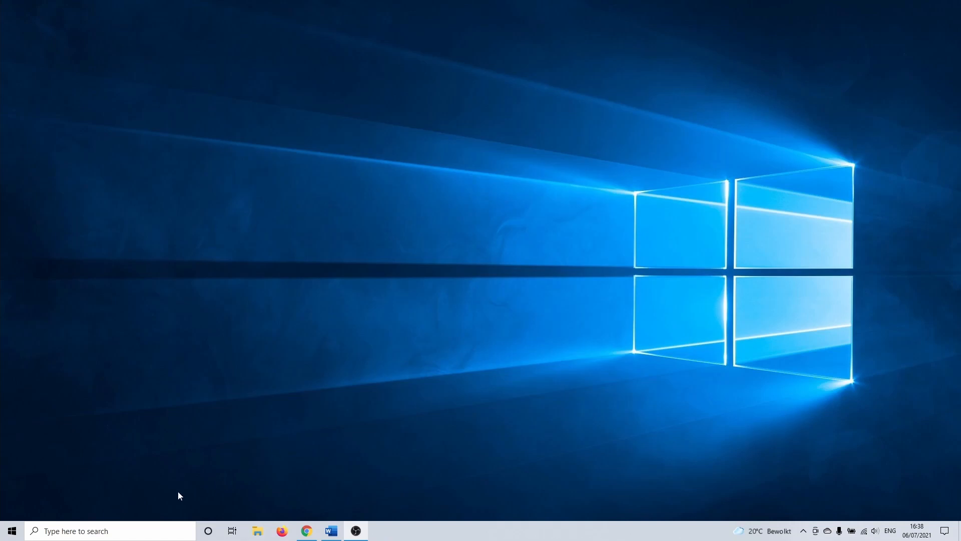
Open the Windows Services app and snap its window to the left half of the screen.
click(122, 528)
text(services)
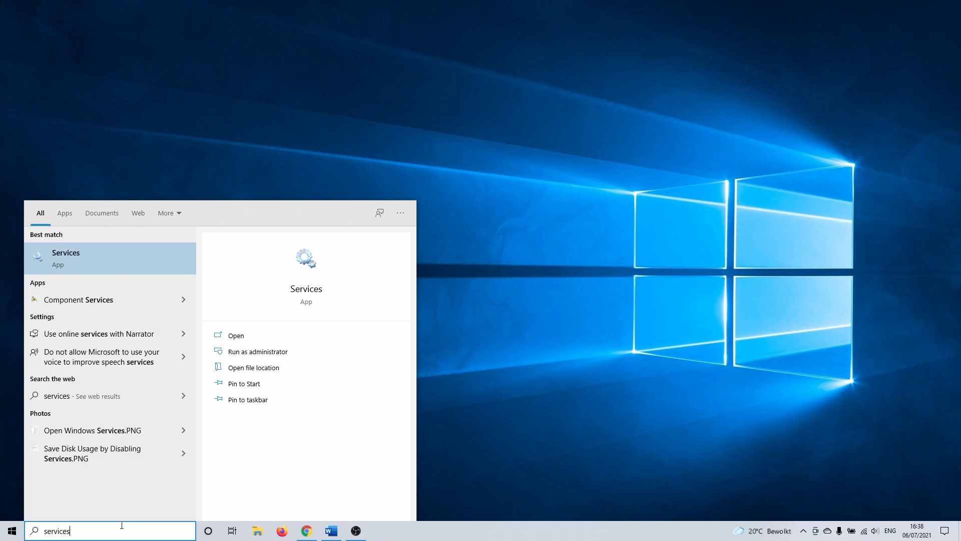
click(120, 268)
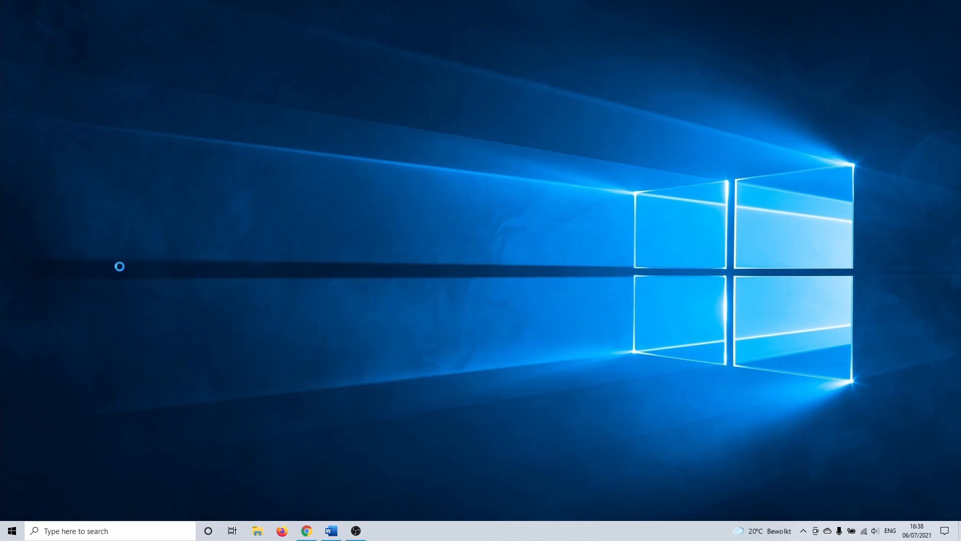
key(super+Left)
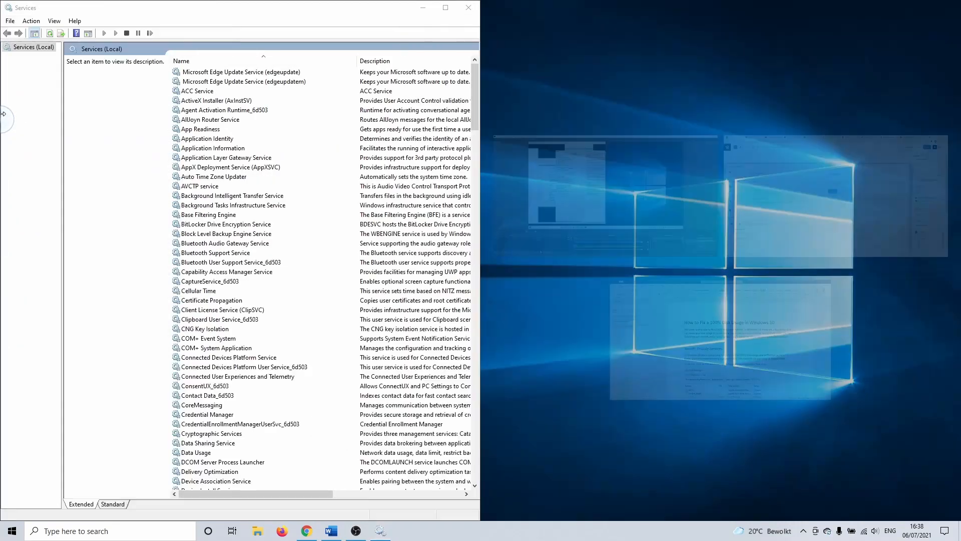
click(525, 103)
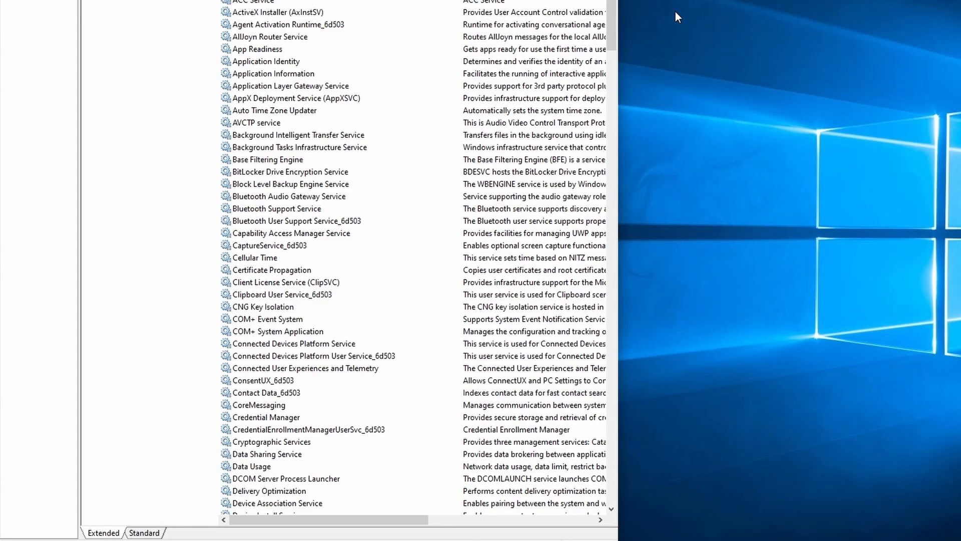
Set the Connected User Experiences and Telemetry service's startup type to Disabled, stop the service and apply the change.
click(322, 368)
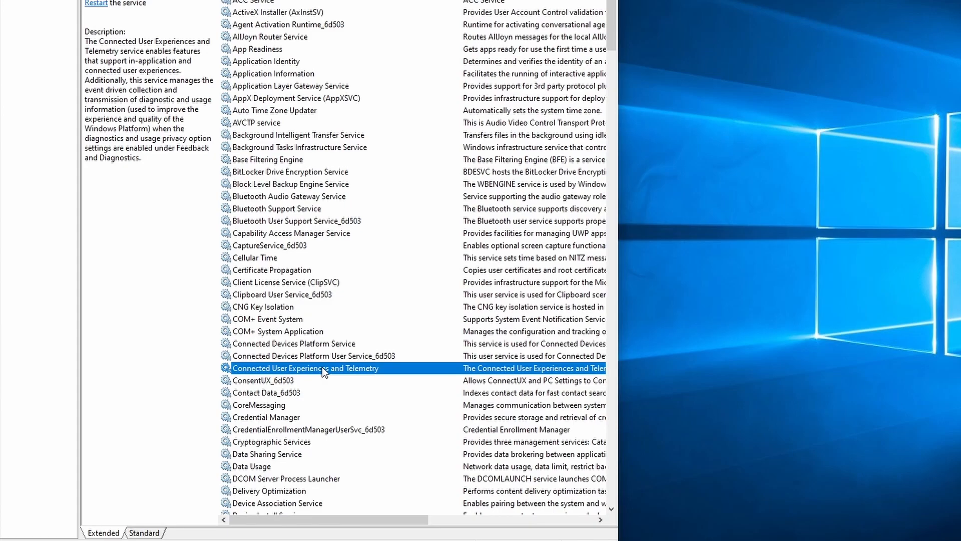
right_click(322, 369)
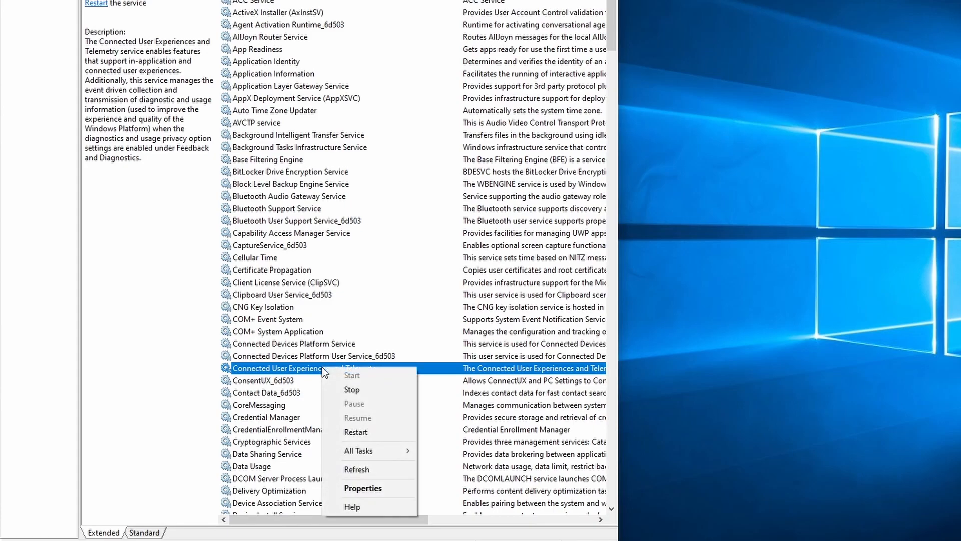
click(373, 482)
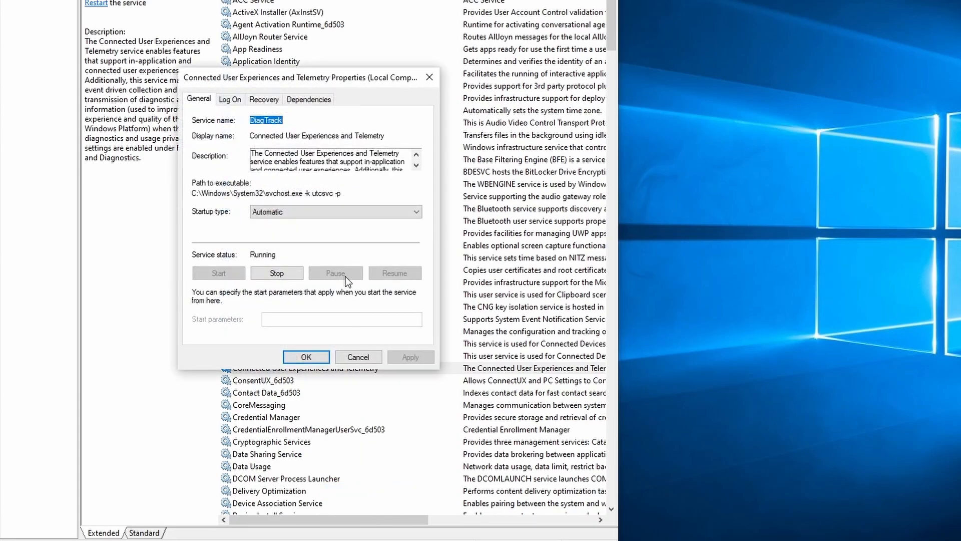
click(325, 215)
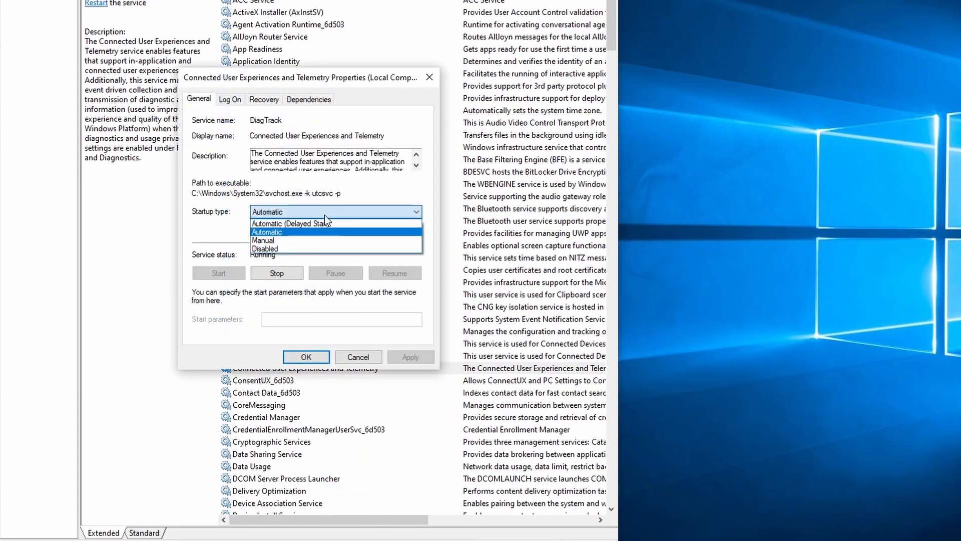
click(305, 247)
click(287, 273)
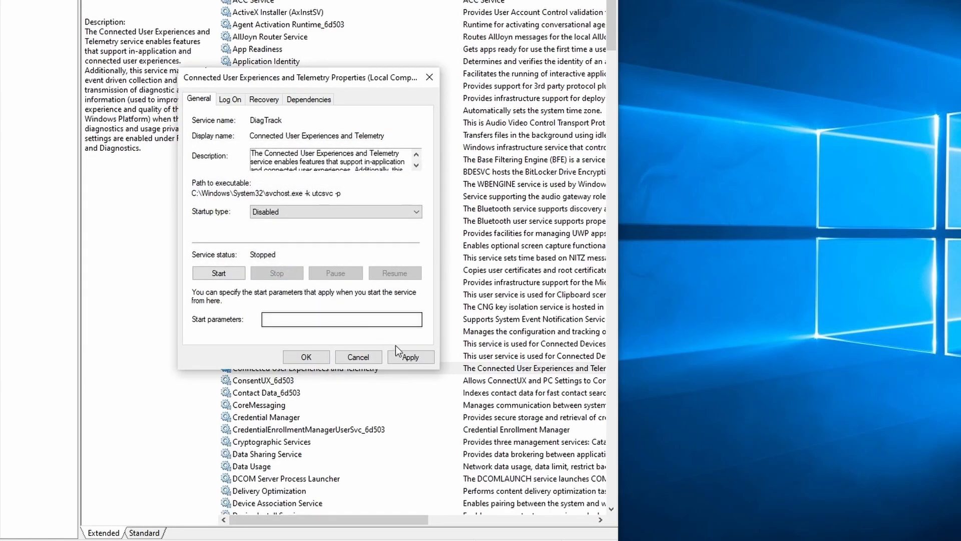
click(407, 359)
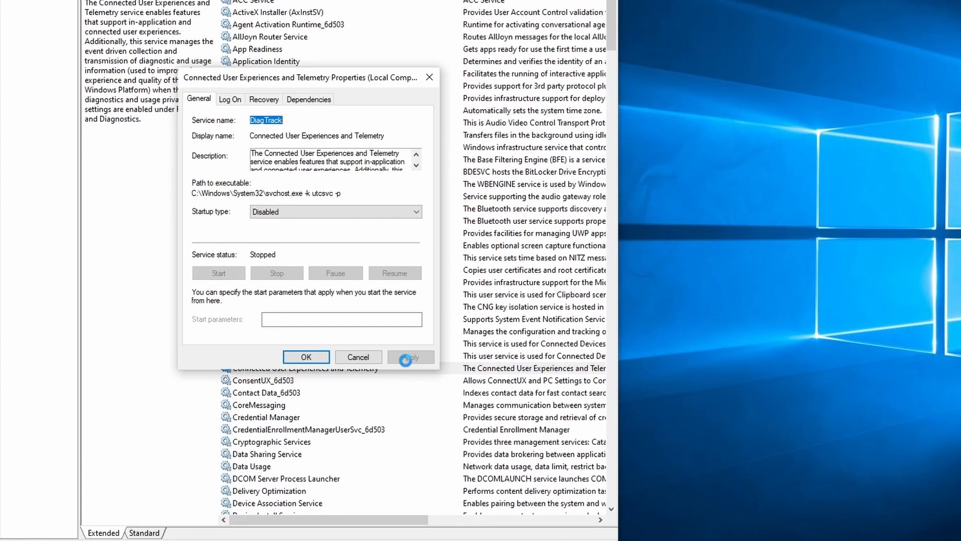
click(314, 353)
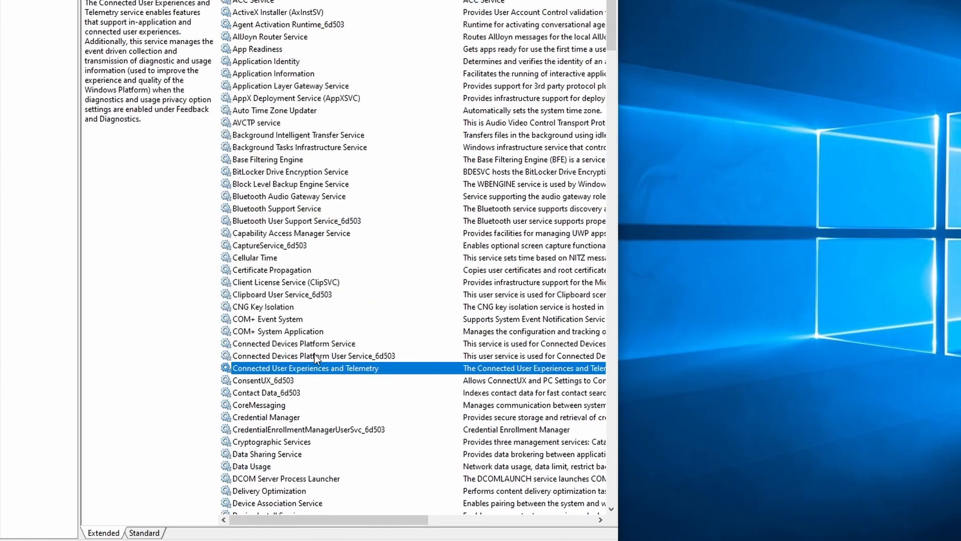
Set the SysMain service's startup type to Disabled, stop the service and apply the change.
text(sys)
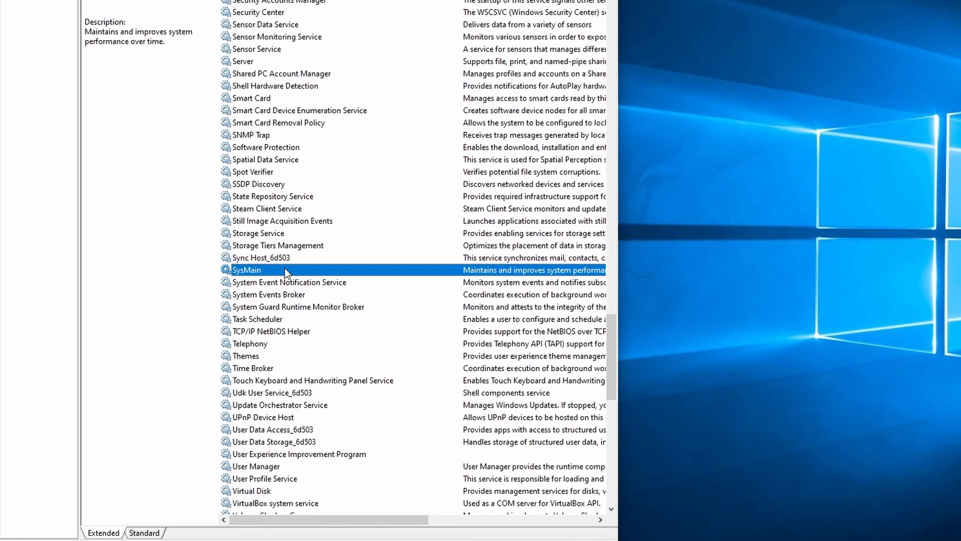
right_click(286, 272)
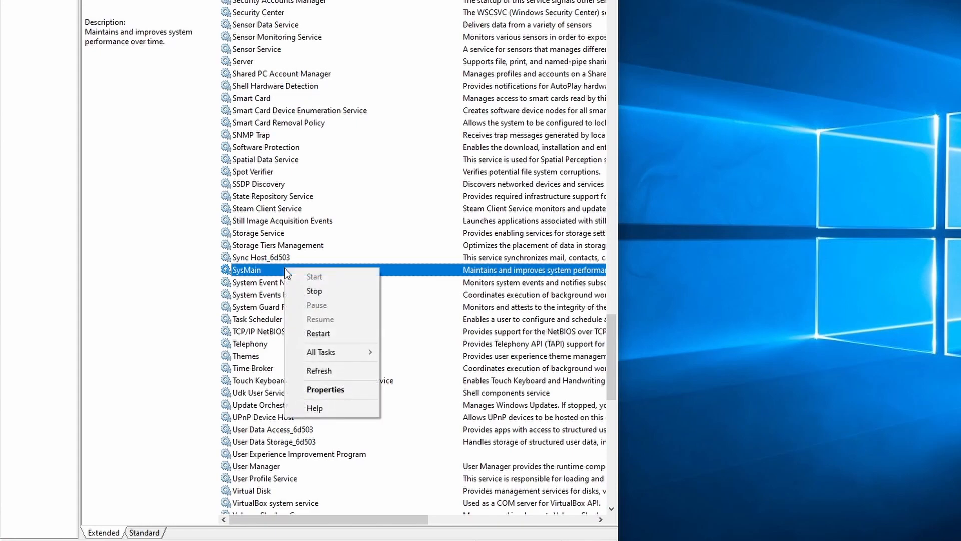
click(332, 390)
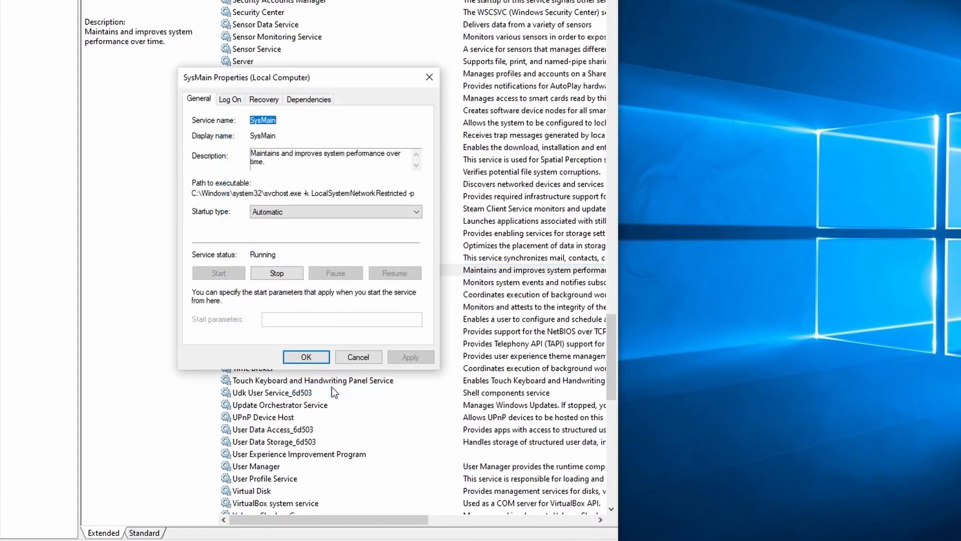
click(326, 215)
click(313, 245)
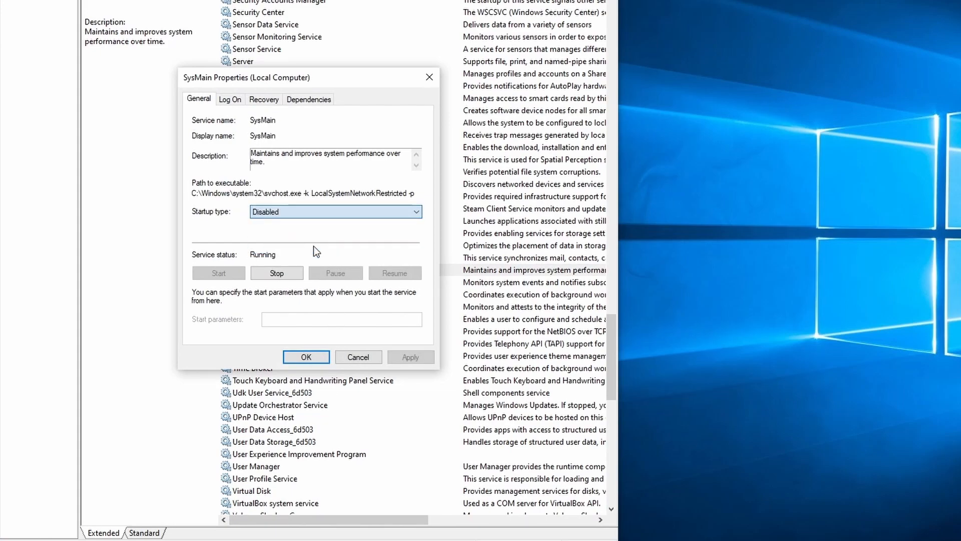
click(288, 273)
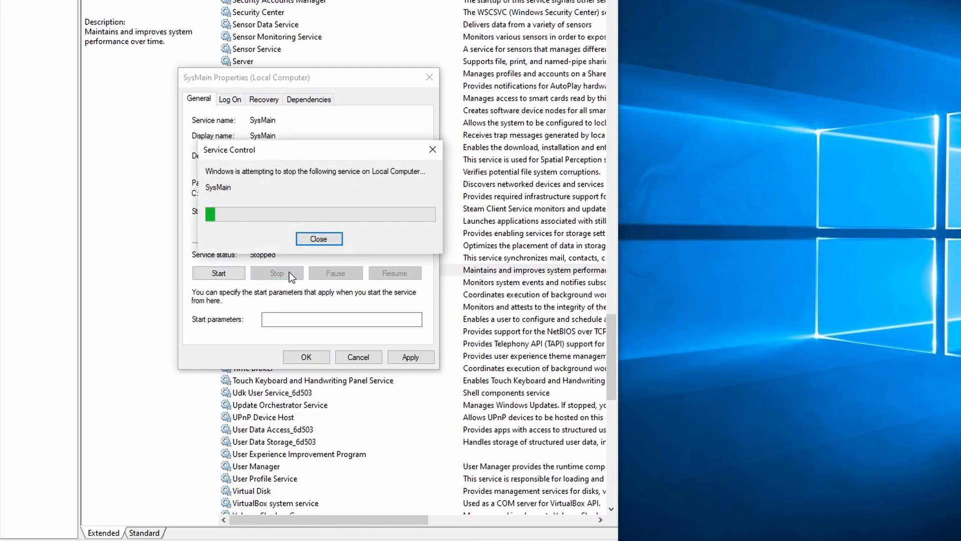
click(398, 358)
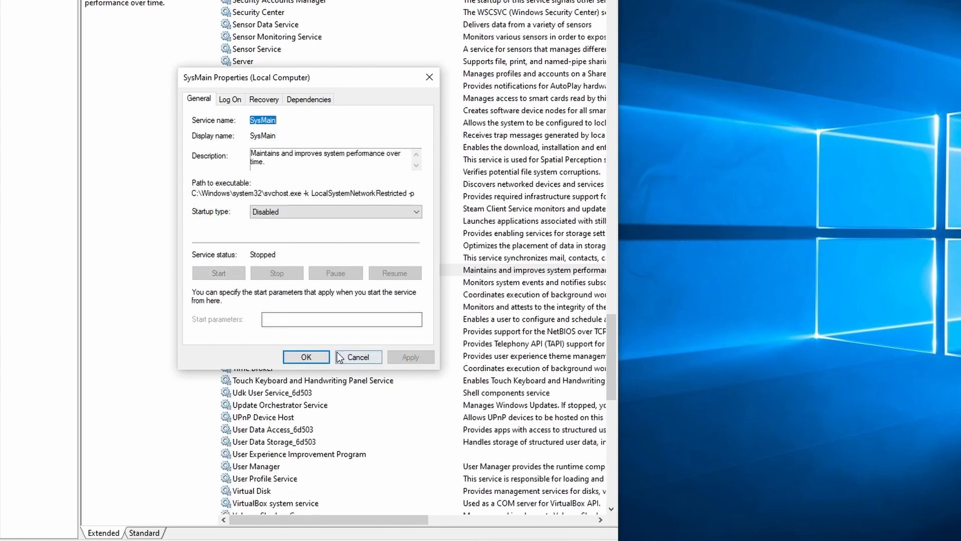
click(306, 357)
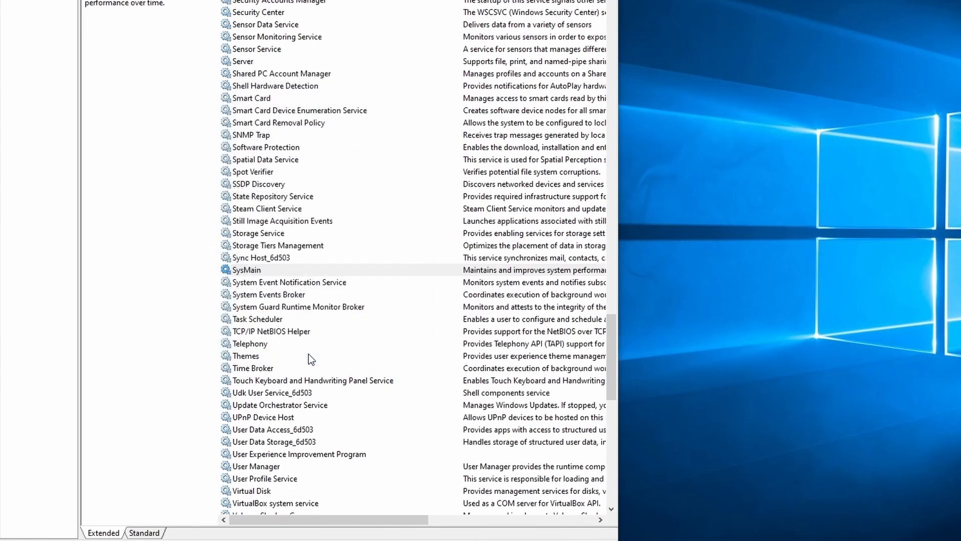
Set the Windows Search service's startup type to Disabled, stop the service and apply the change.
text(windows)
click(274, 406)
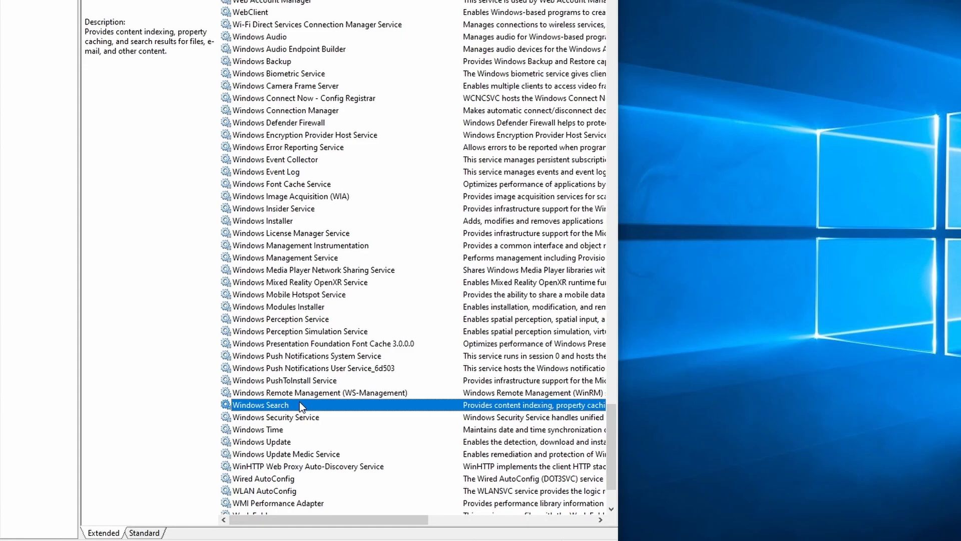
right_click(299, 405)
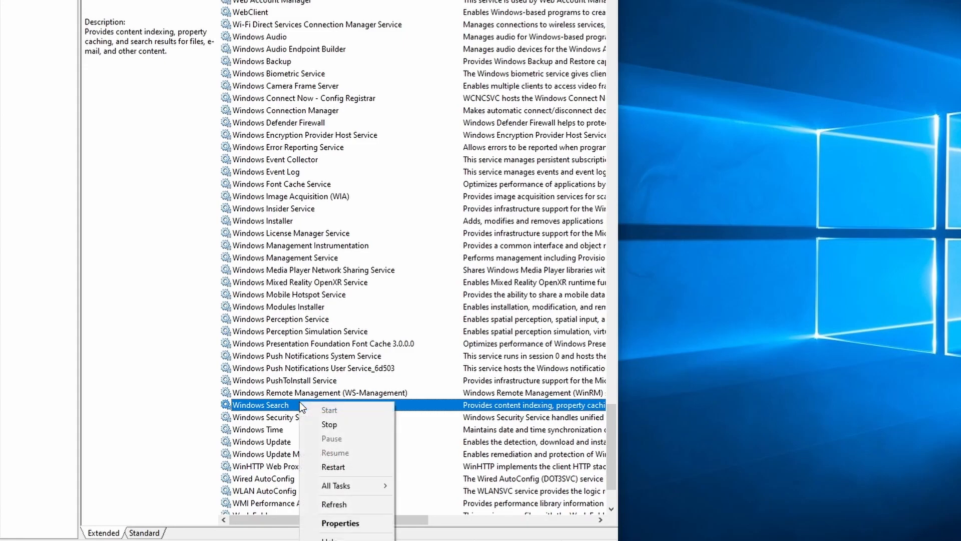
click(328, 517)
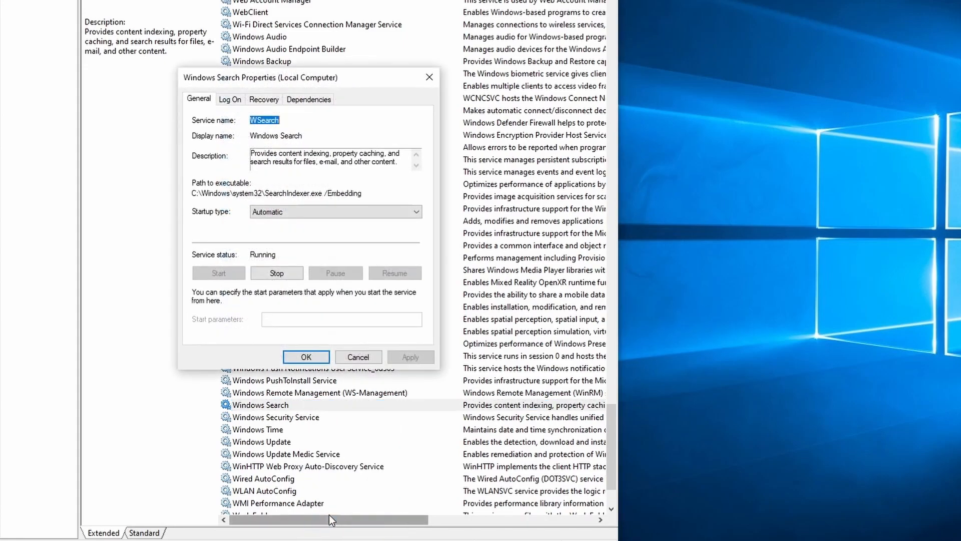
click(307, 212)
click(291, 247)
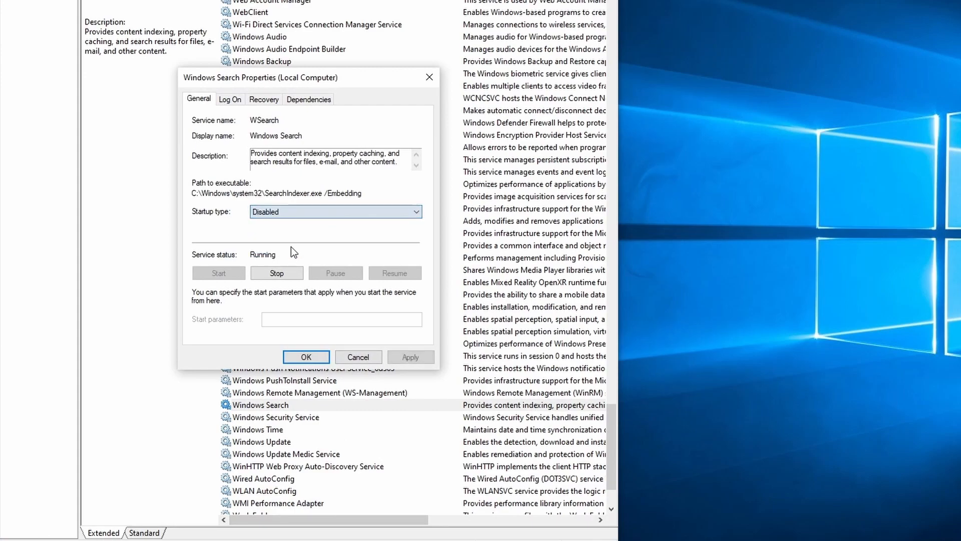
click(287, 274)
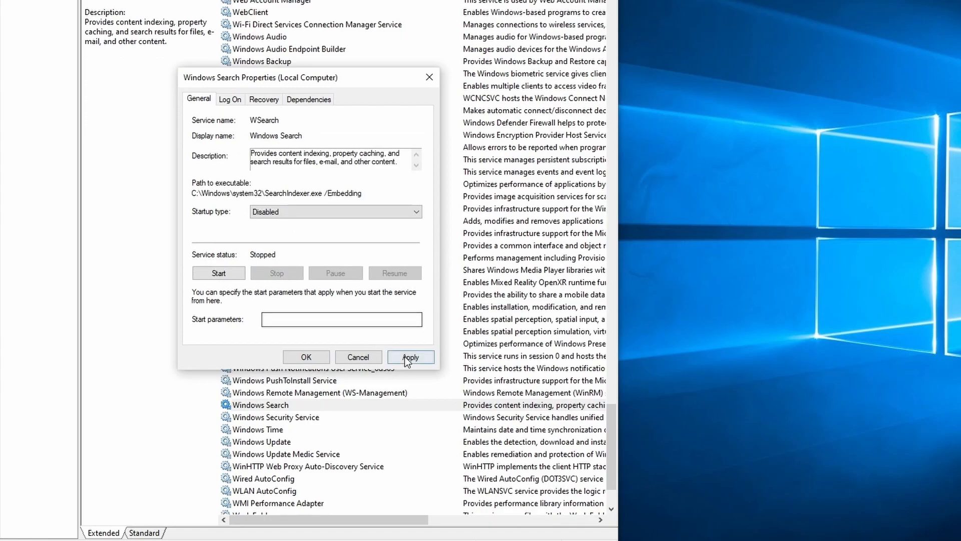
click(404, 356)
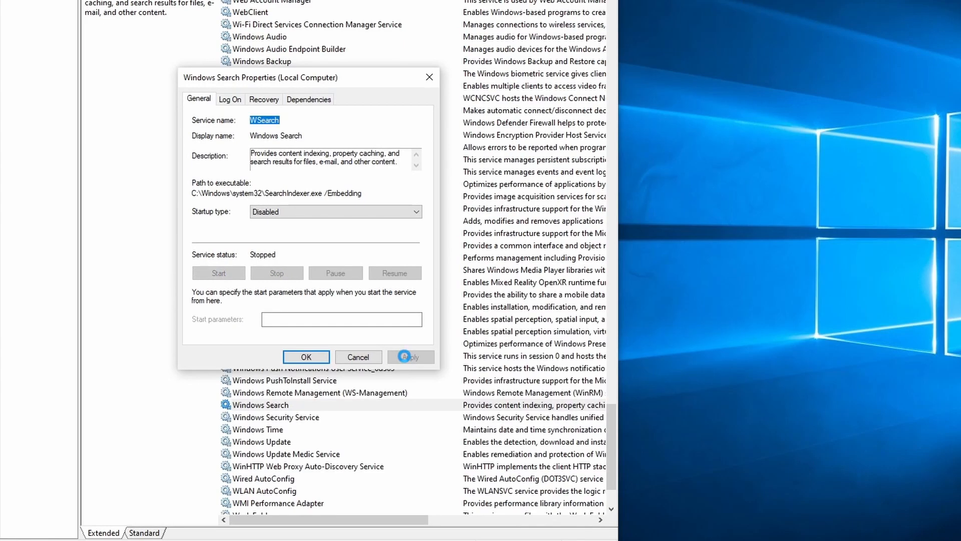
click(319, 358)
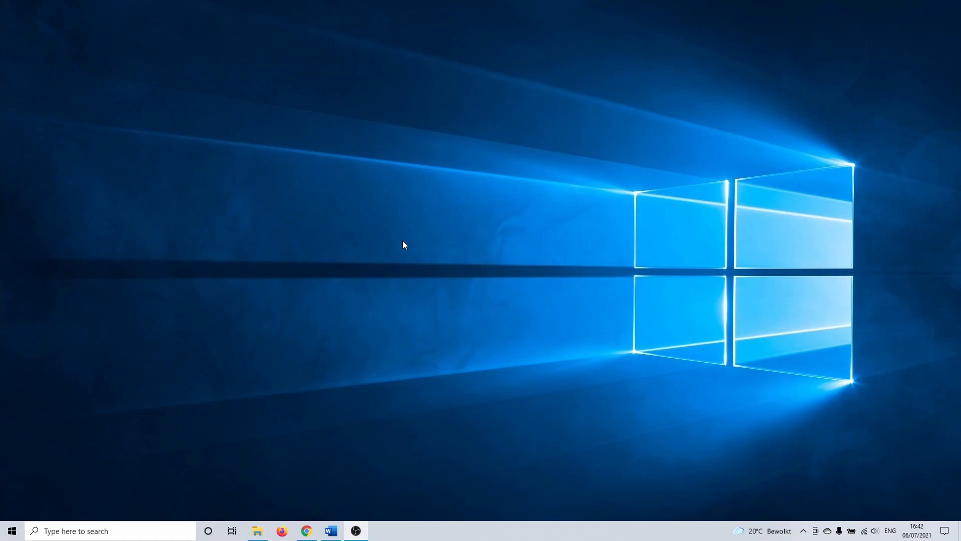
Open Windows Update settings and check for updates.
click(143, 524)
text(wind)
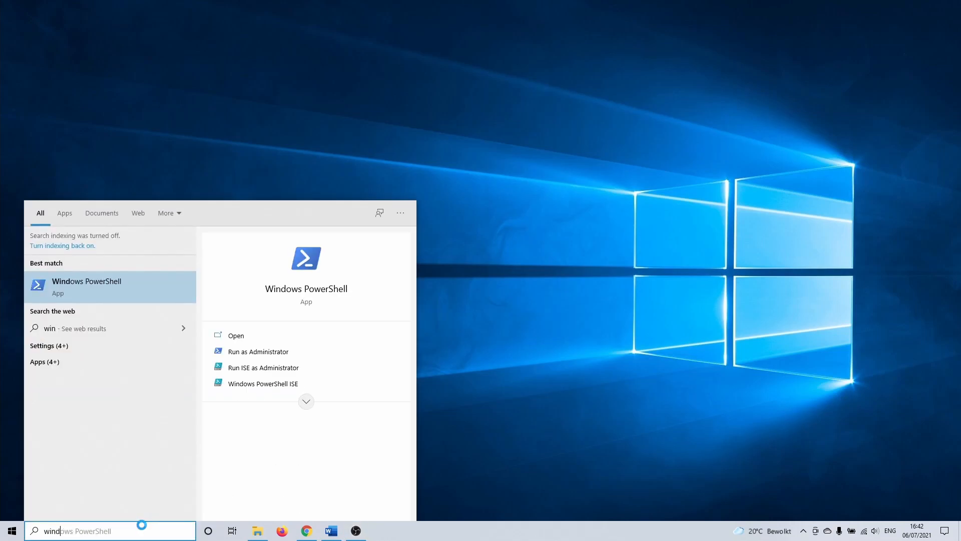
text(ows update)
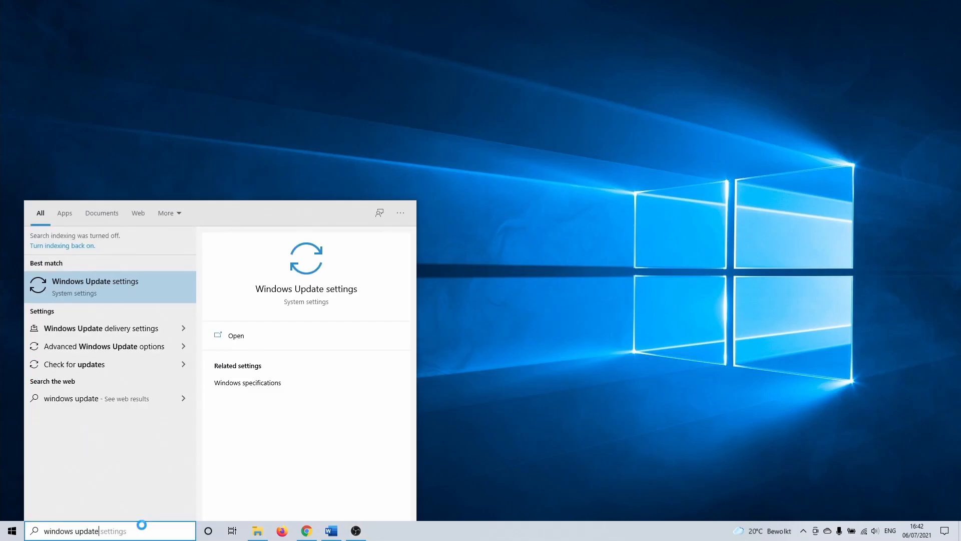
text( settings)
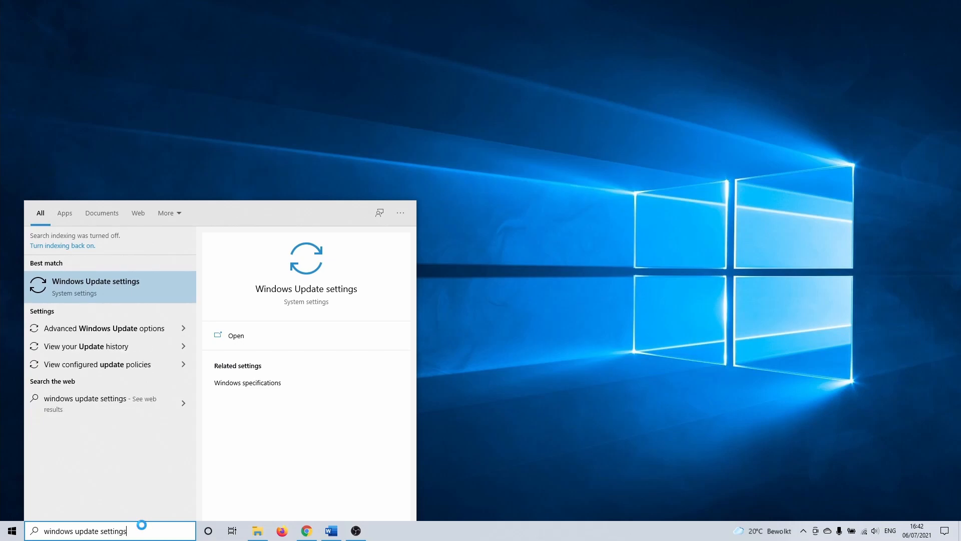
click(130, 275)
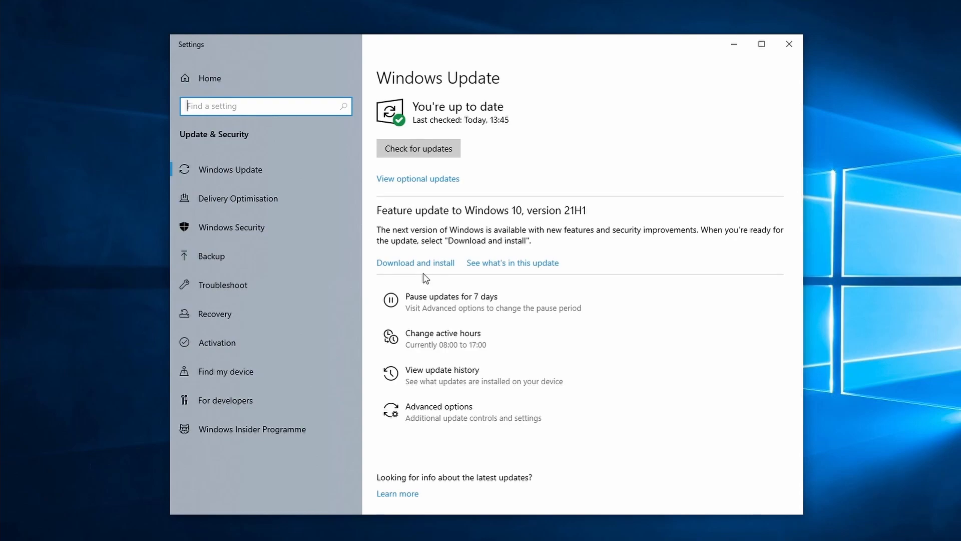
click(428, 155)
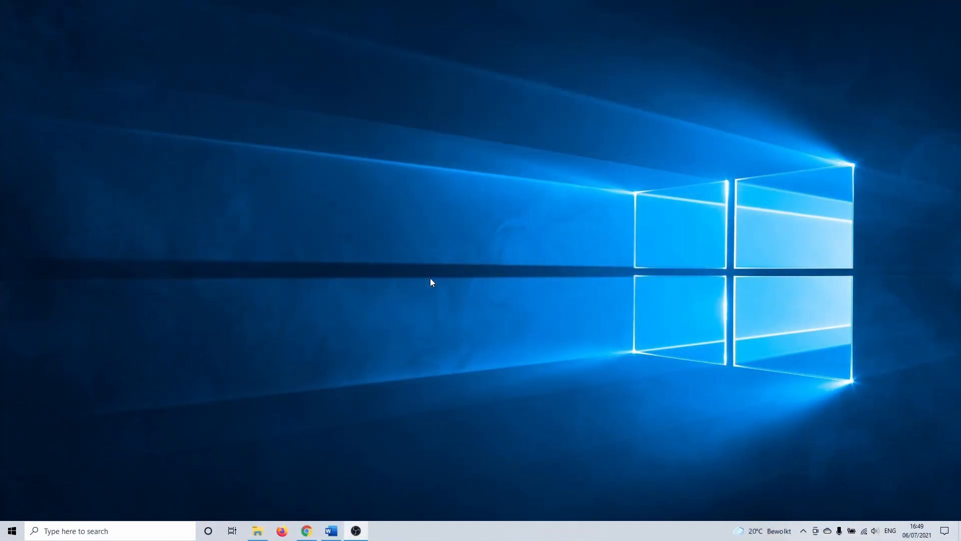
Open Power & sleep settings and go to the additional power settings to show the available power plans.
click(68, 531)
text(pow)
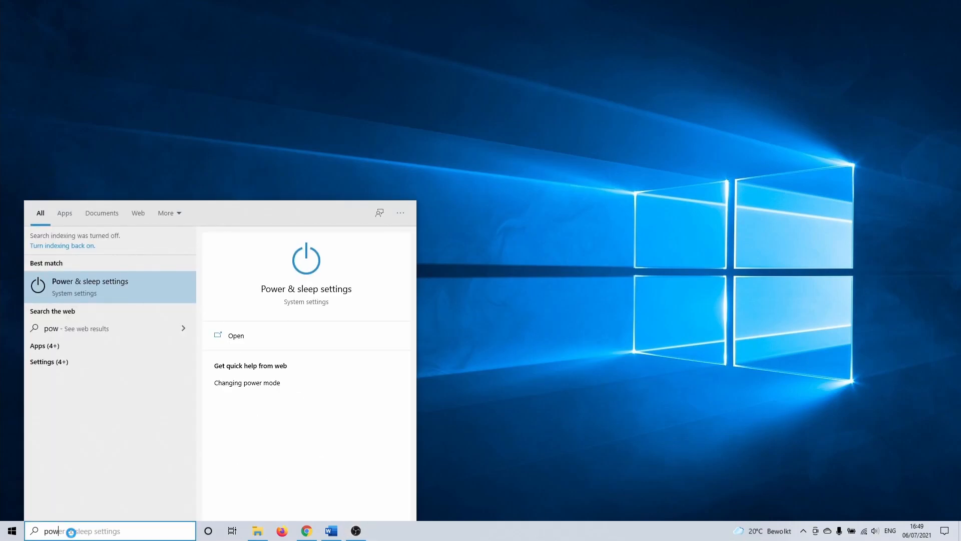
text(er & sleep)
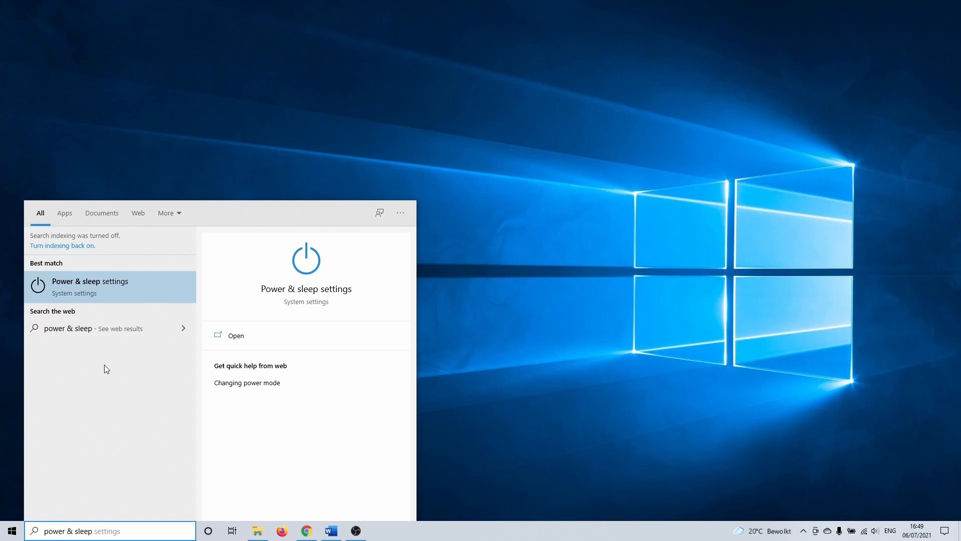
click(127, 284)
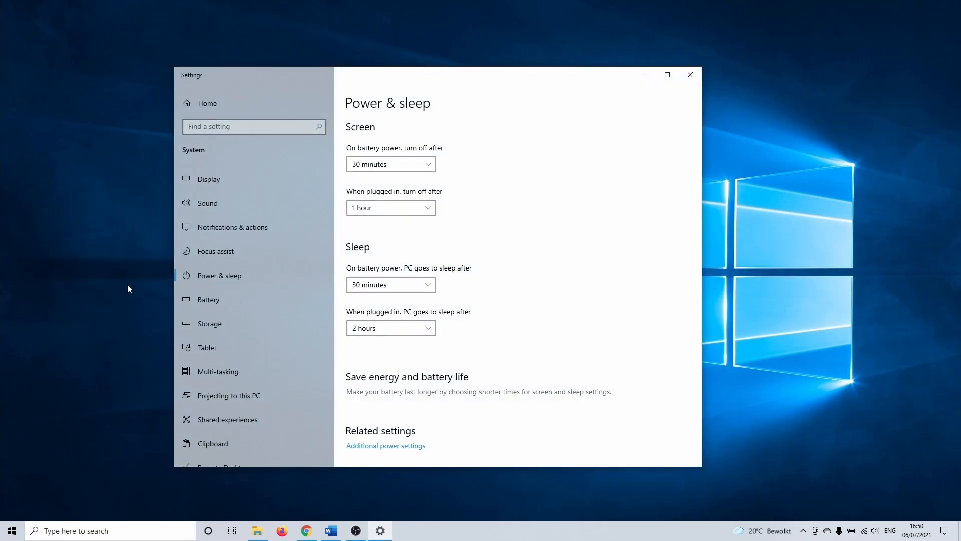
scroll(440, 337, down, 3)
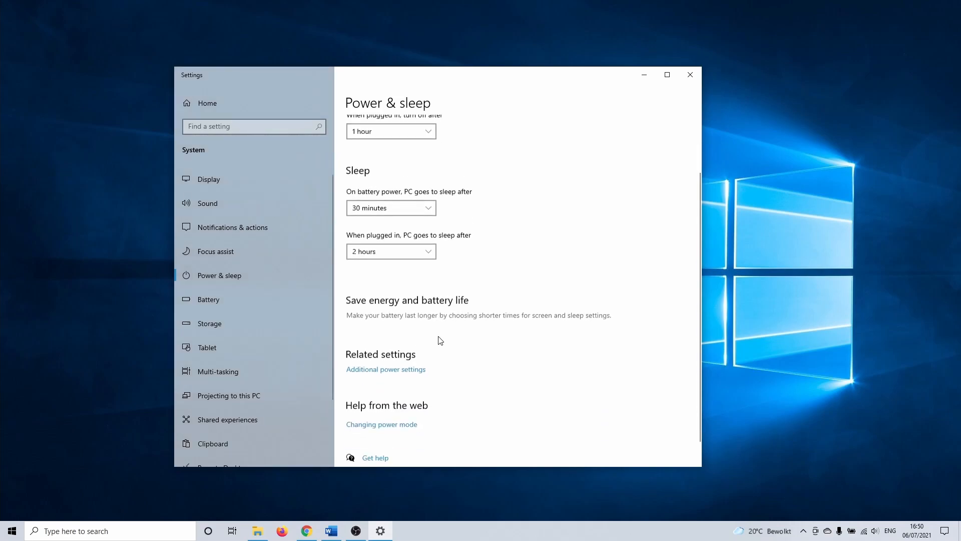
click(388, 347)
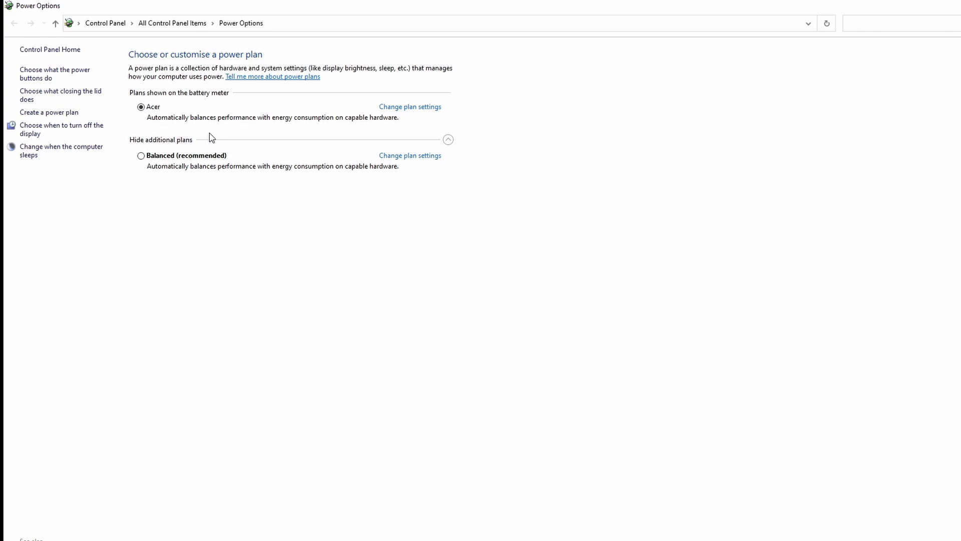
Create a power plan based on High performance, named High Performance Plan, keeping its default display and sleep settings.
click(75, 113)
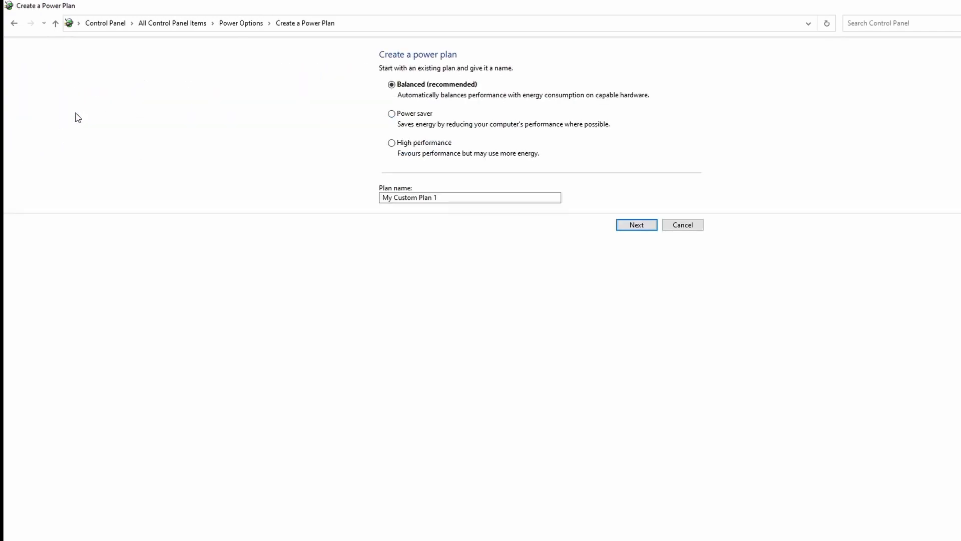
click(392, 143)
click(453, 197)
key(ctrl+a)
text(High Performance Plan)
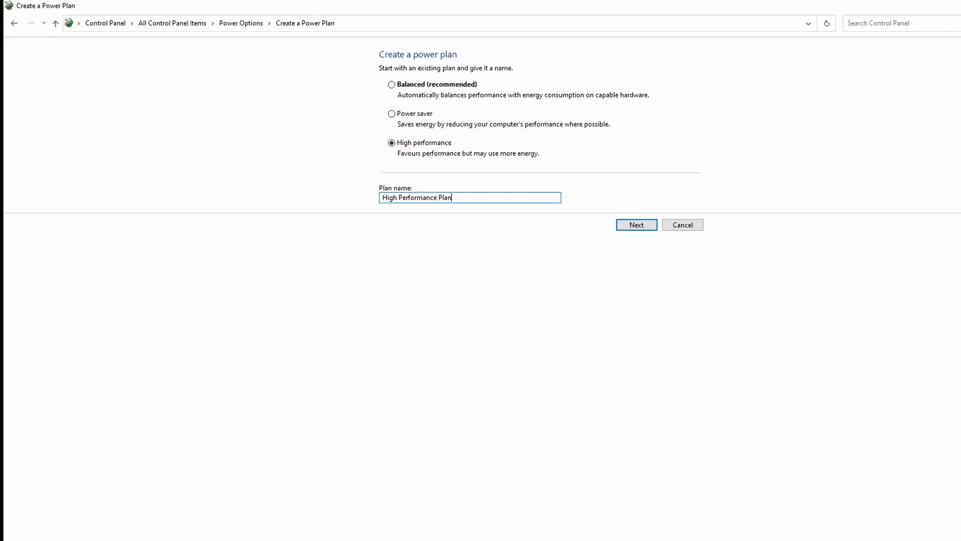
key(Return)
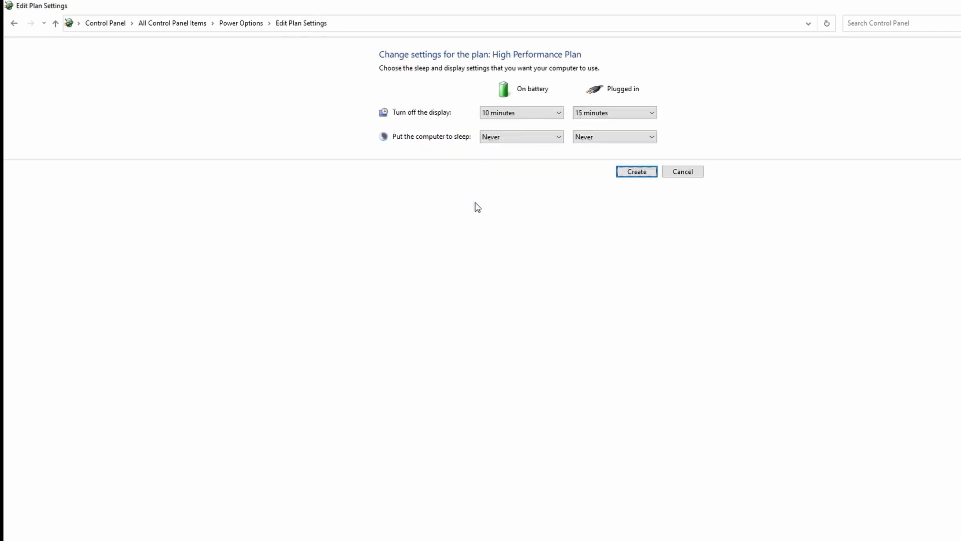
click(629, 175)
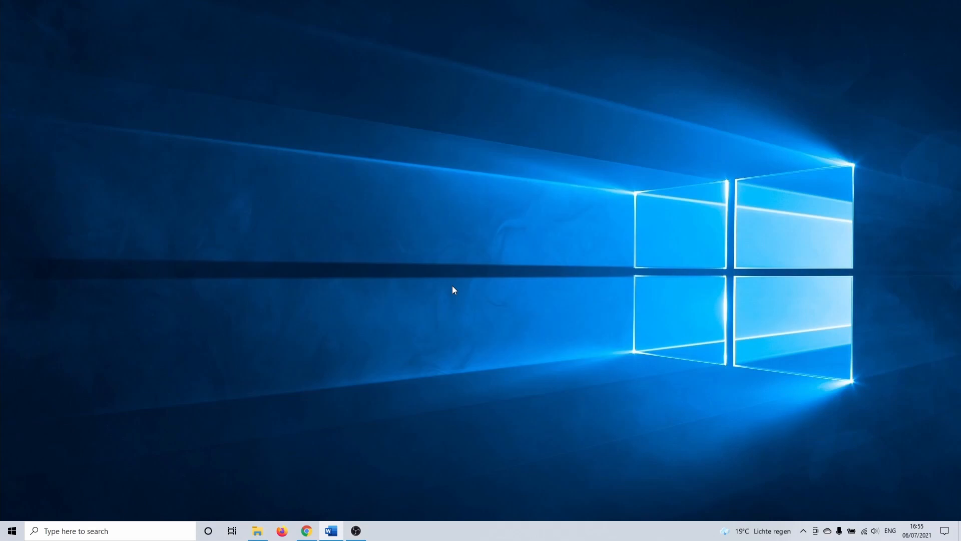
Open Task Scheduler and expand the task library down to the Microsoft > Windows folder.
click(128, 529)
text(task scheduler)
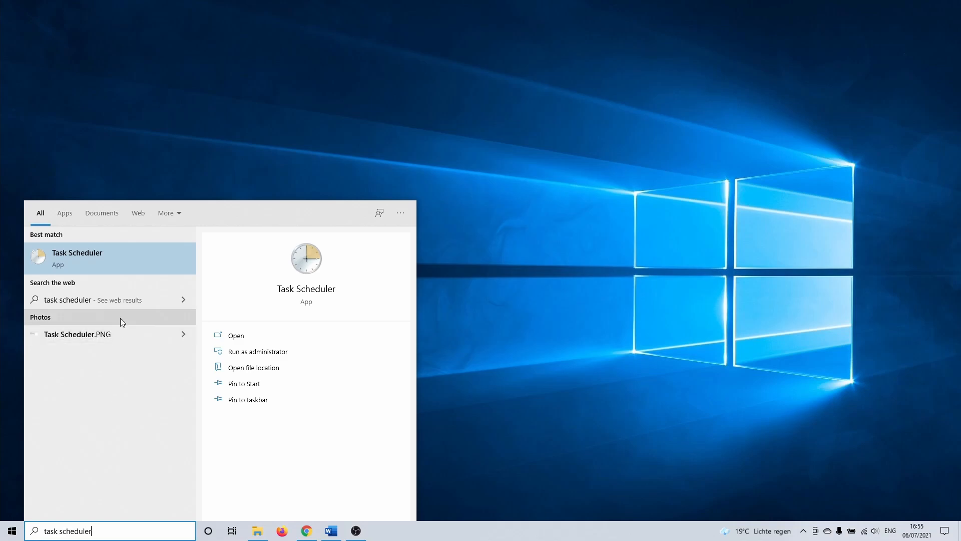
click(140, 253)
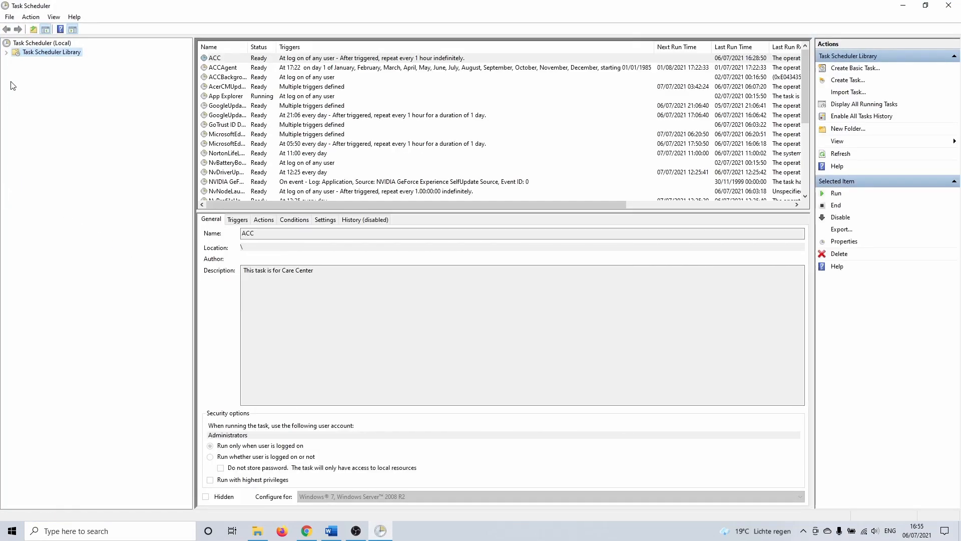
click(6, 52)
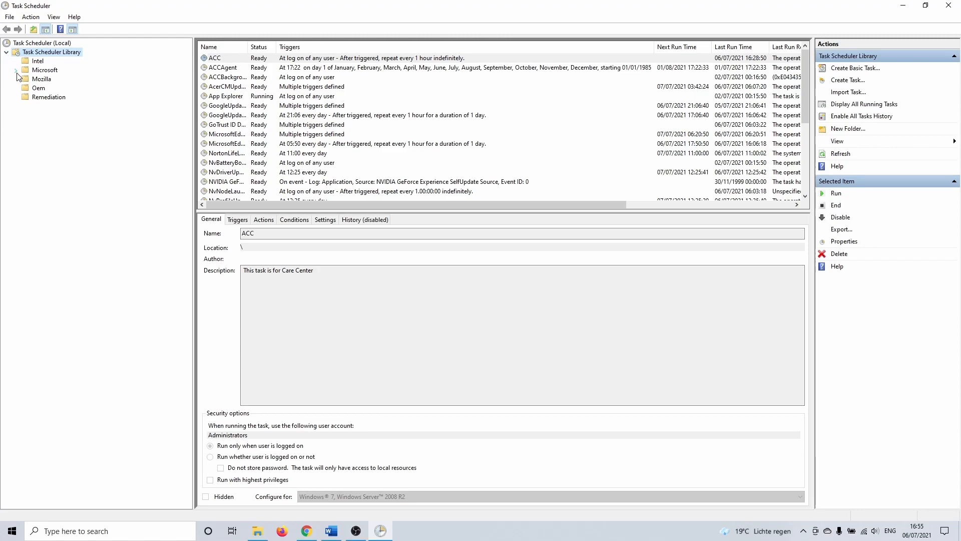
click(16, 70)
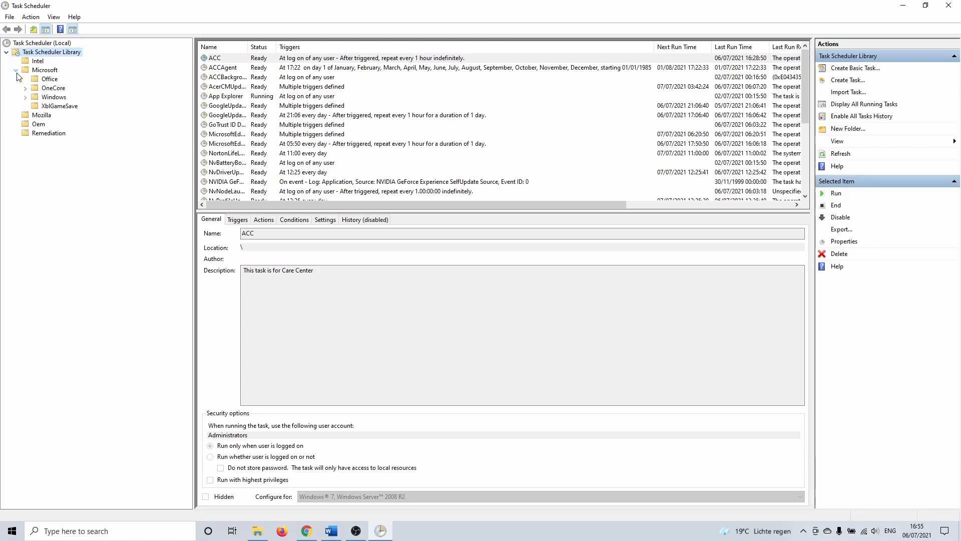
click(25, 97)
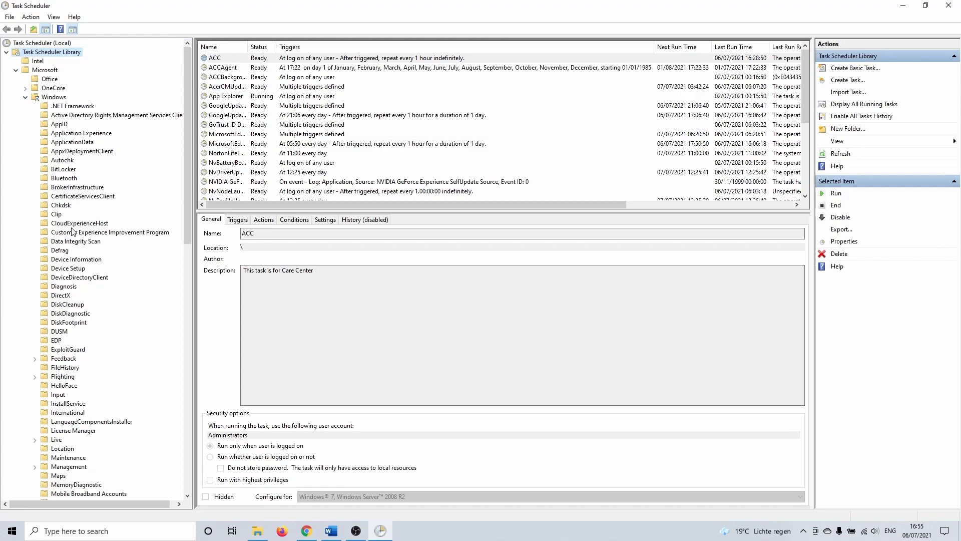
End all instances of the ScheduledDefrag task in the Defrag folder and disable the task.
click(65, 253)
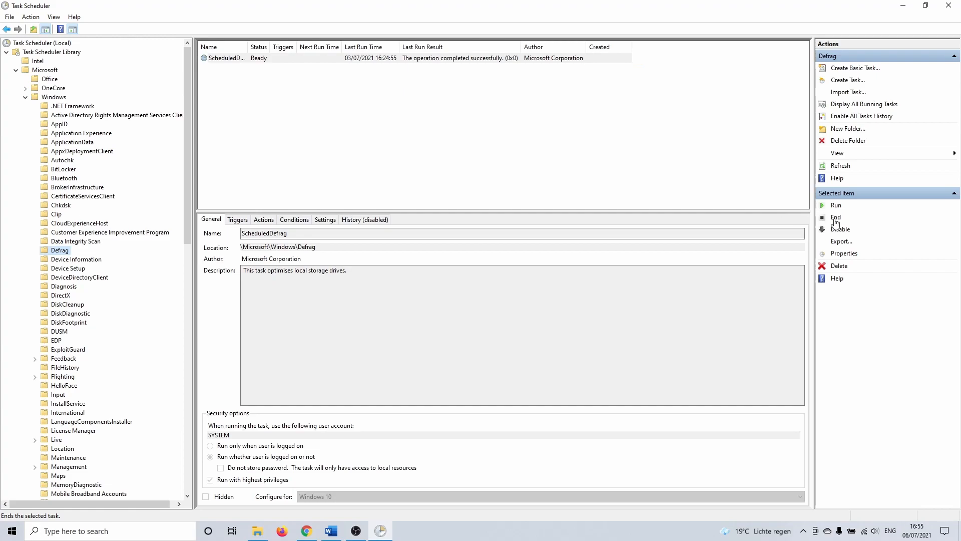
click(836, 219)
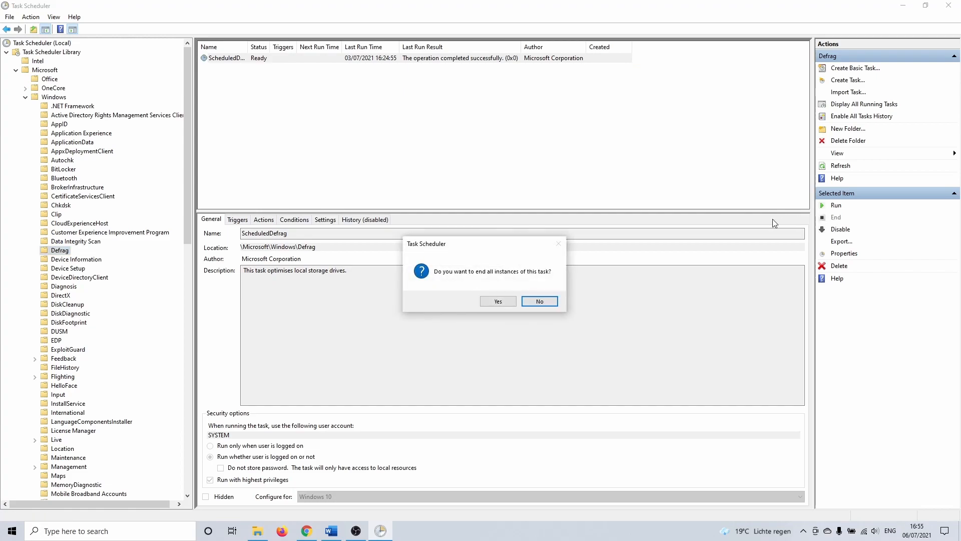
click(490, 302)
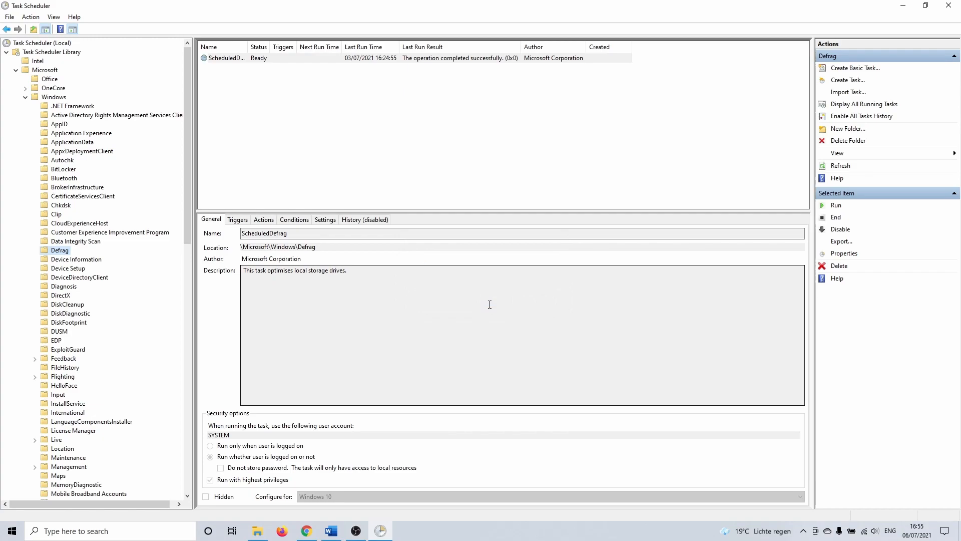
click(848, 229)
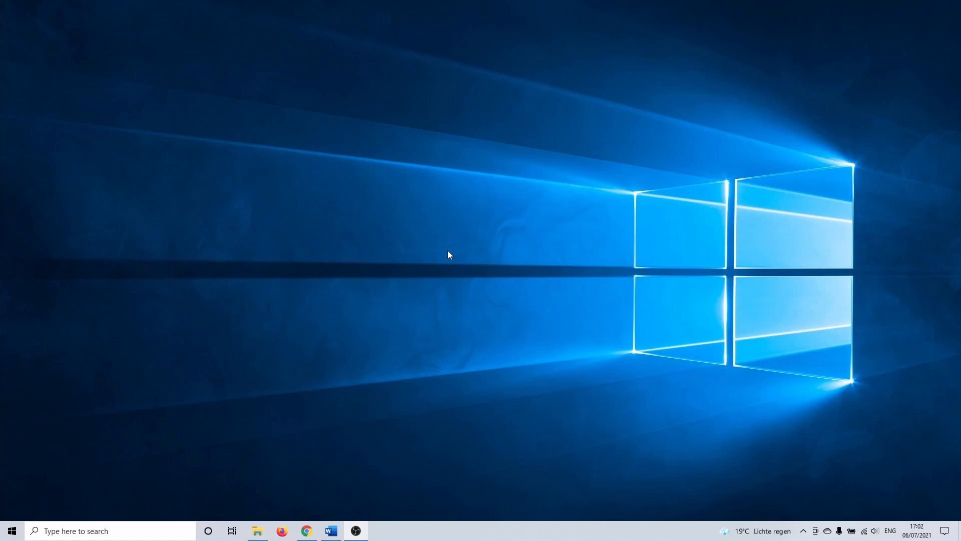
Open Control Panel and view its items as large icons.
click(116, 531)
text(c)
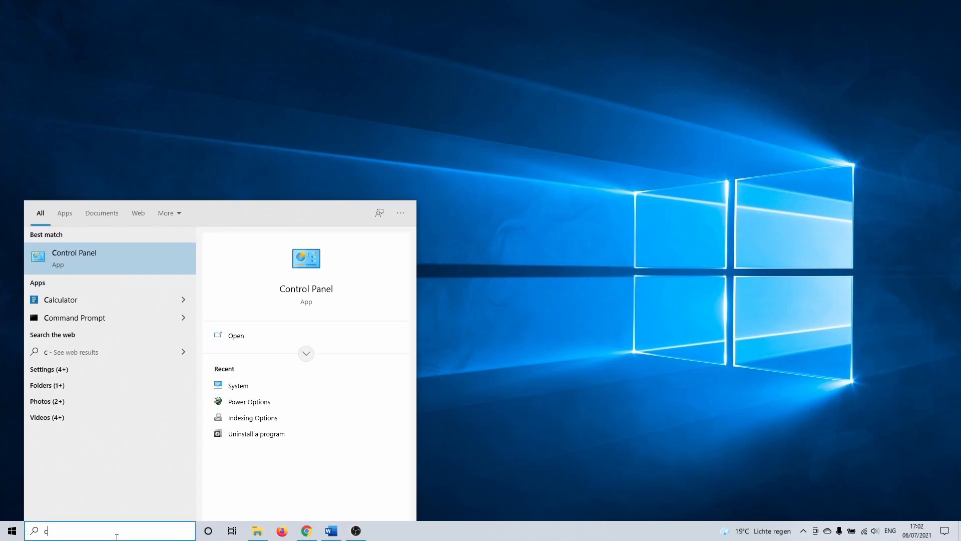
text(ontrol panel)
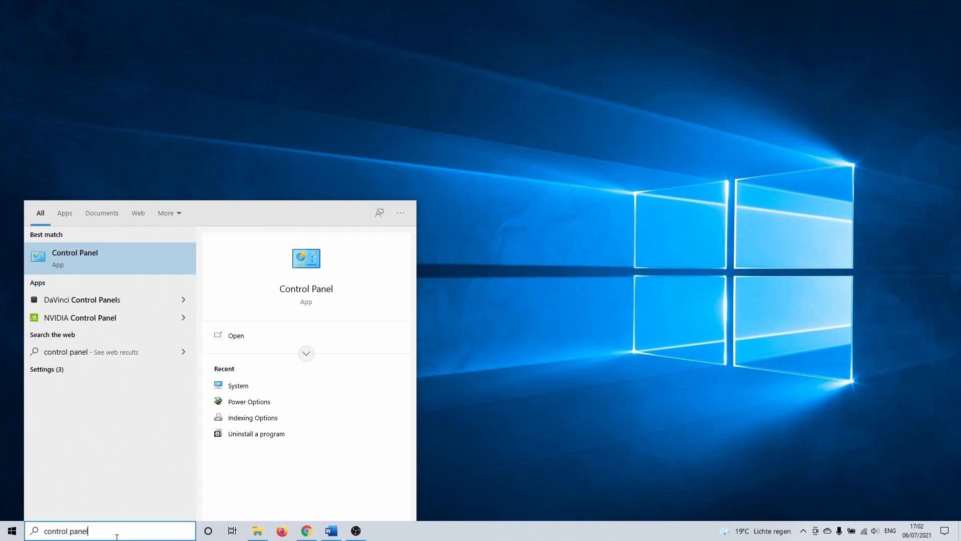
click(115, 266)
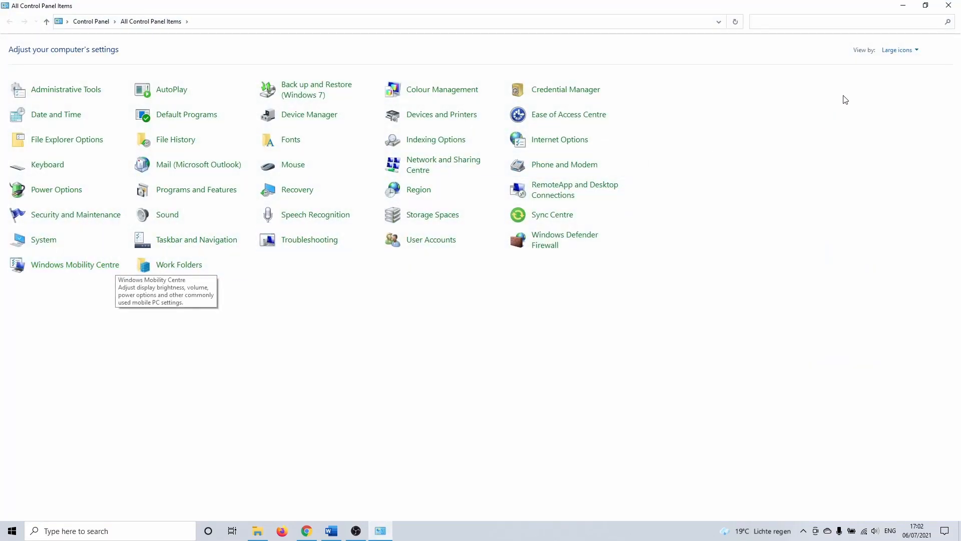
click(911, 51)
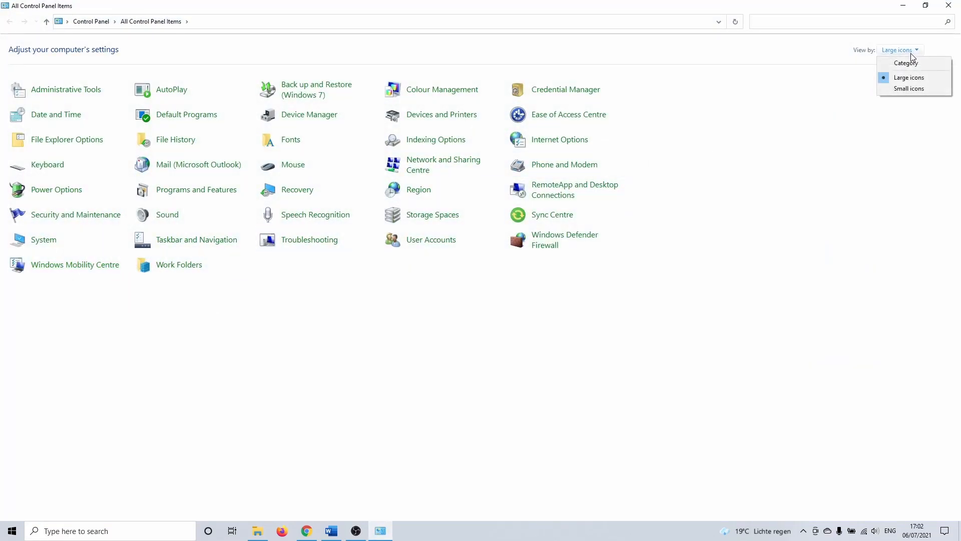
click(906, 78)
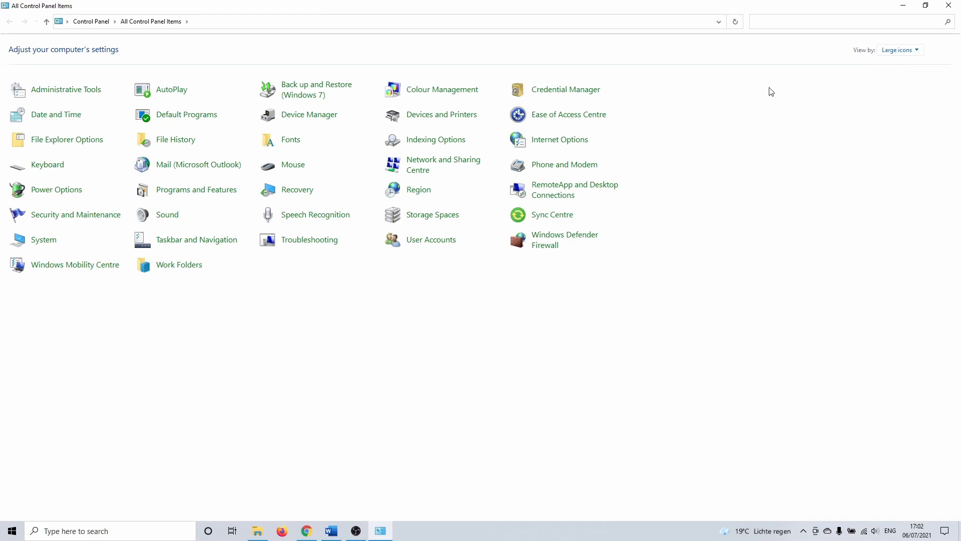
Open the virtual memory settings from the system's advanced performance options.
click(61, 242)
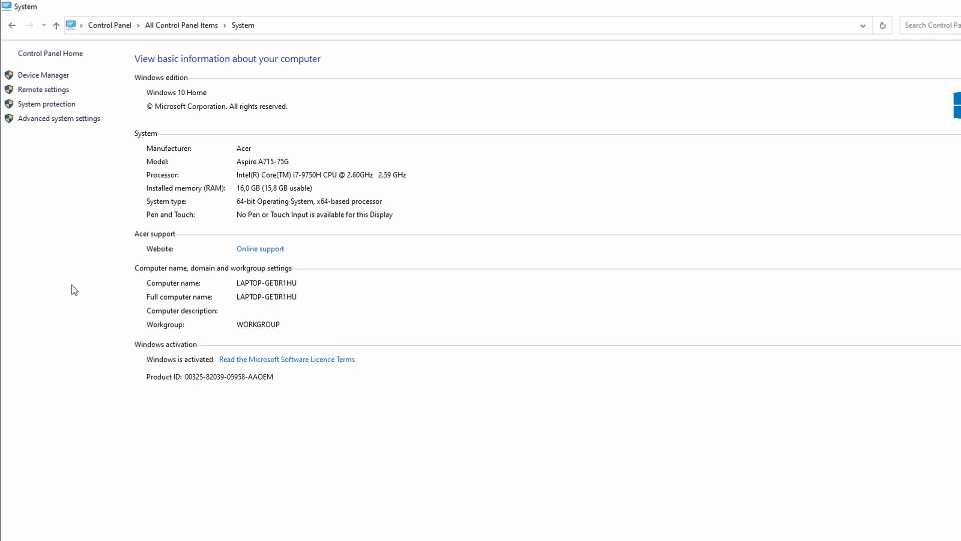
click(57, 119)
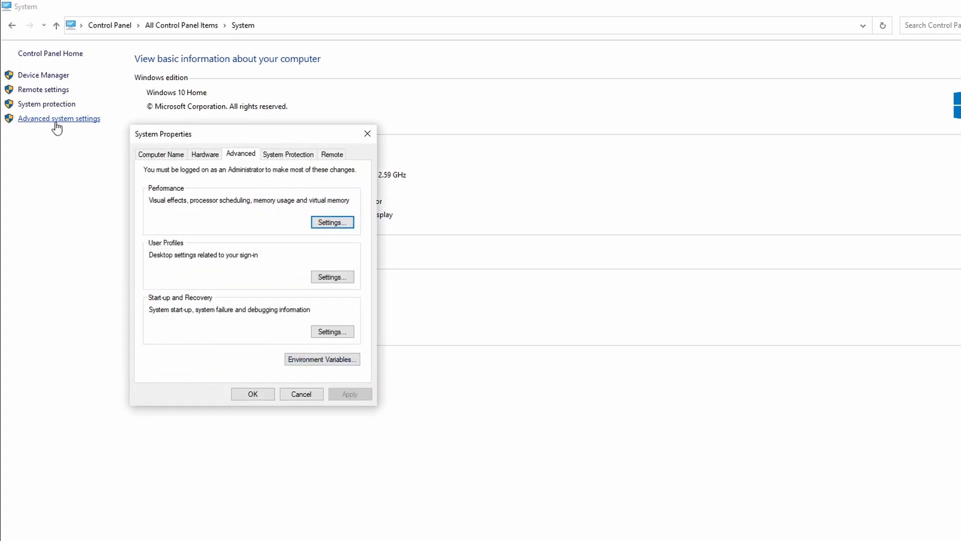
click(331, 222)
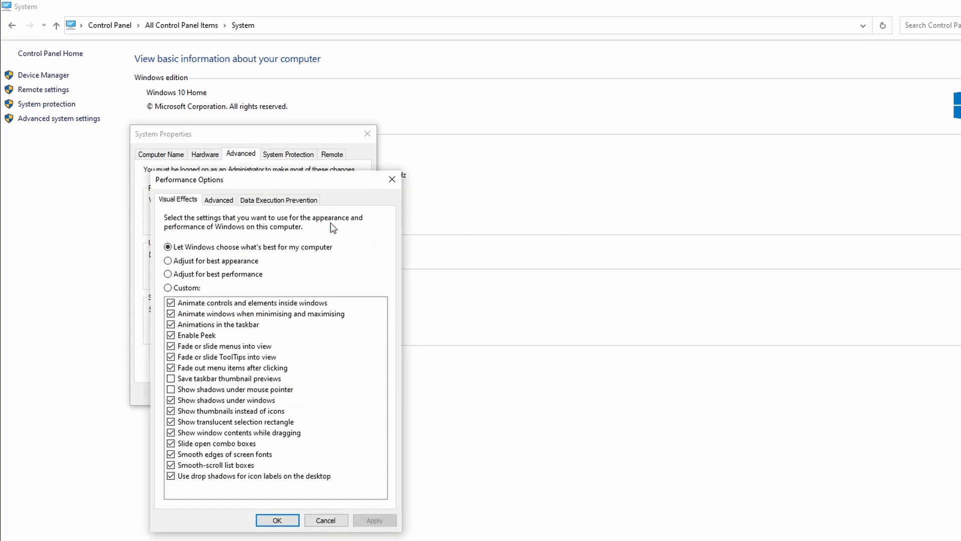
click(222, 201)
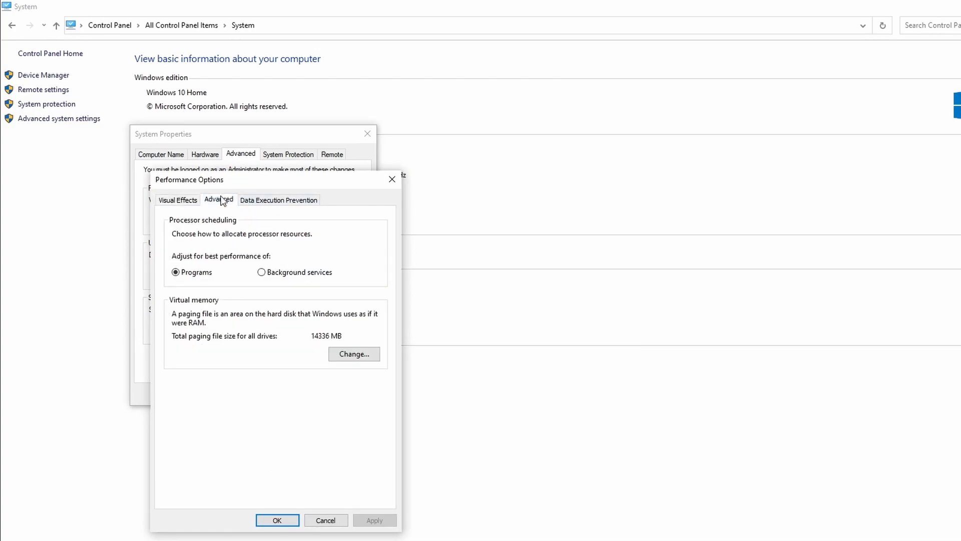
click(348, 354)
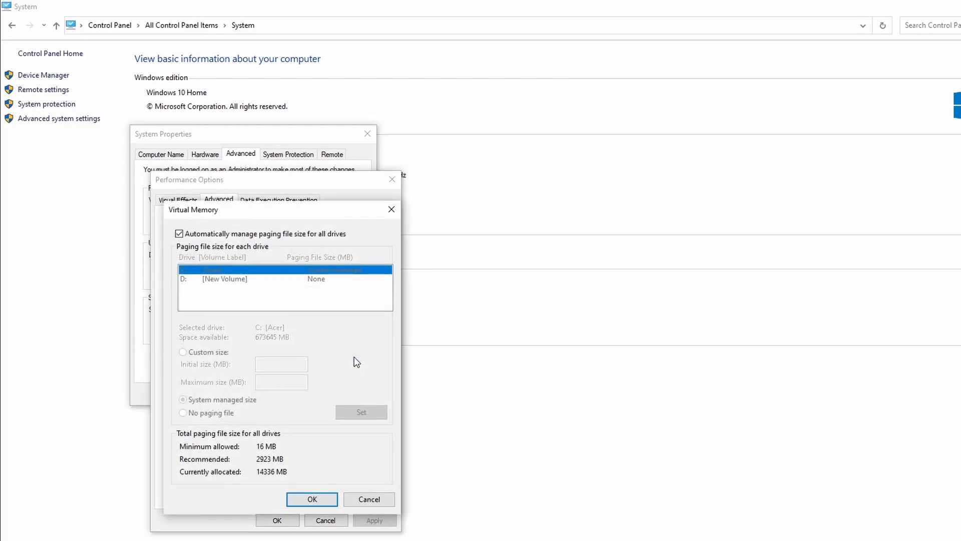
Turn off automatic paging file management, set drive C: to no paging file, and accept the changes.
click(179, 234)
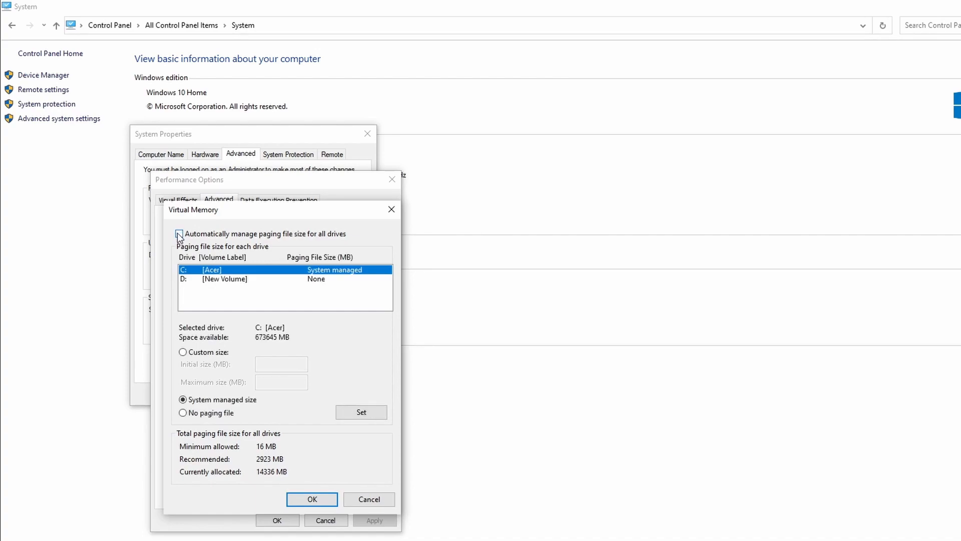
click(183, 413)
click(337, 416)
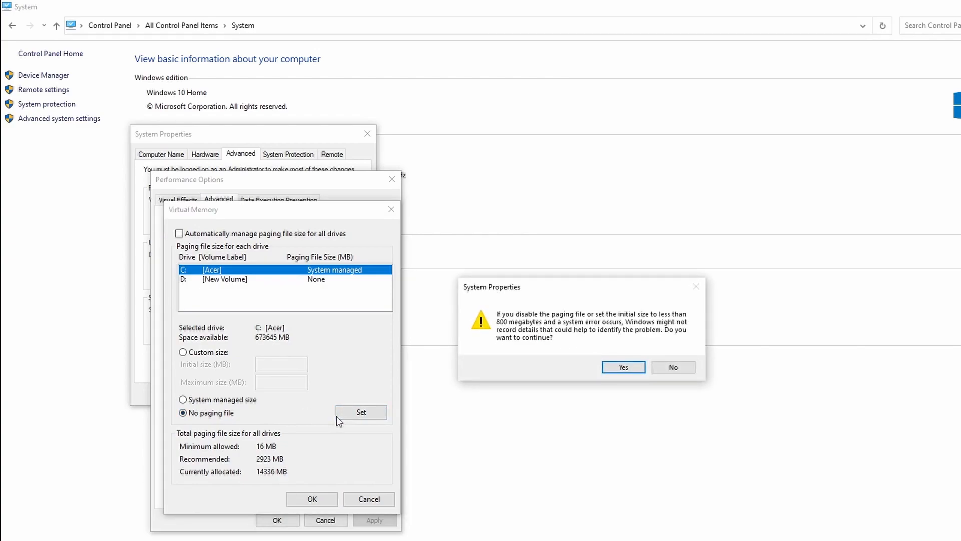
click(628, 368)
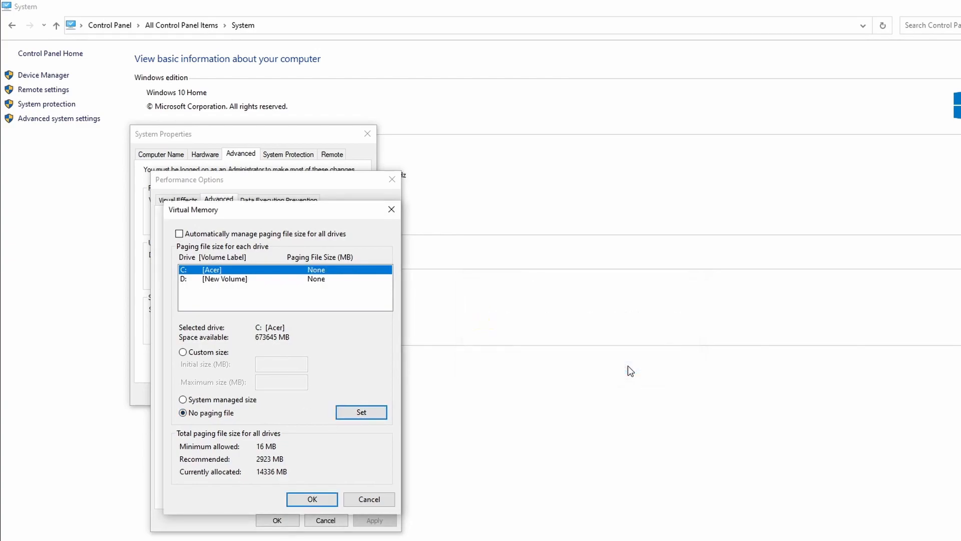
click(312, 495)
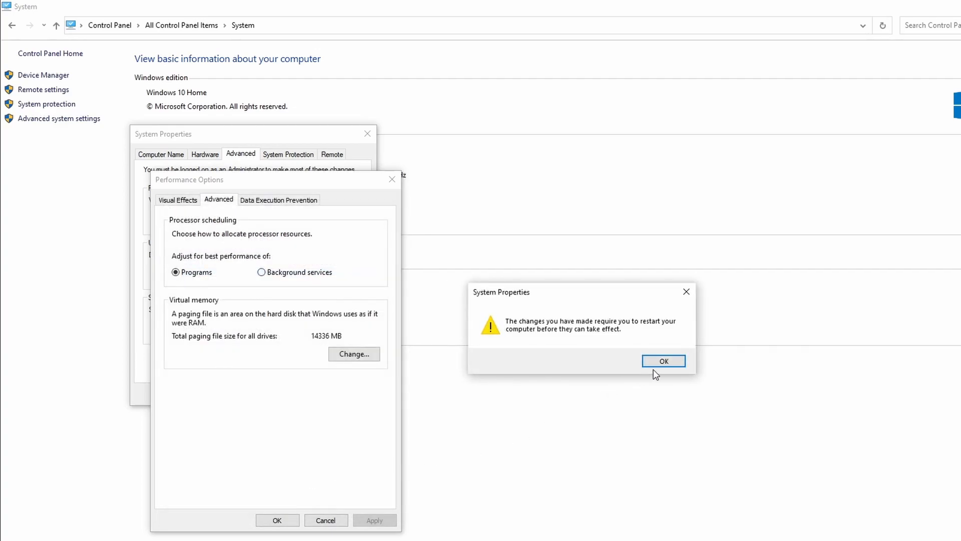
click(661, 366)
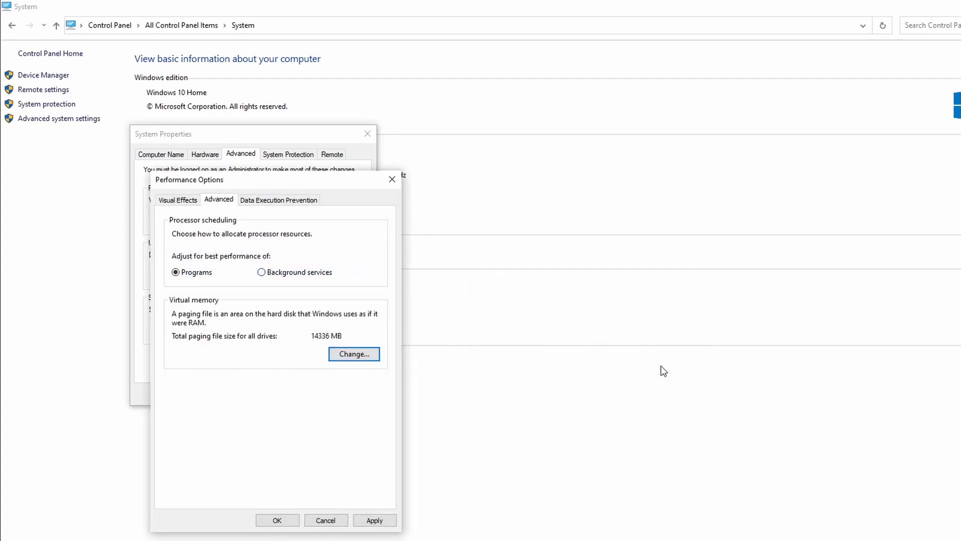